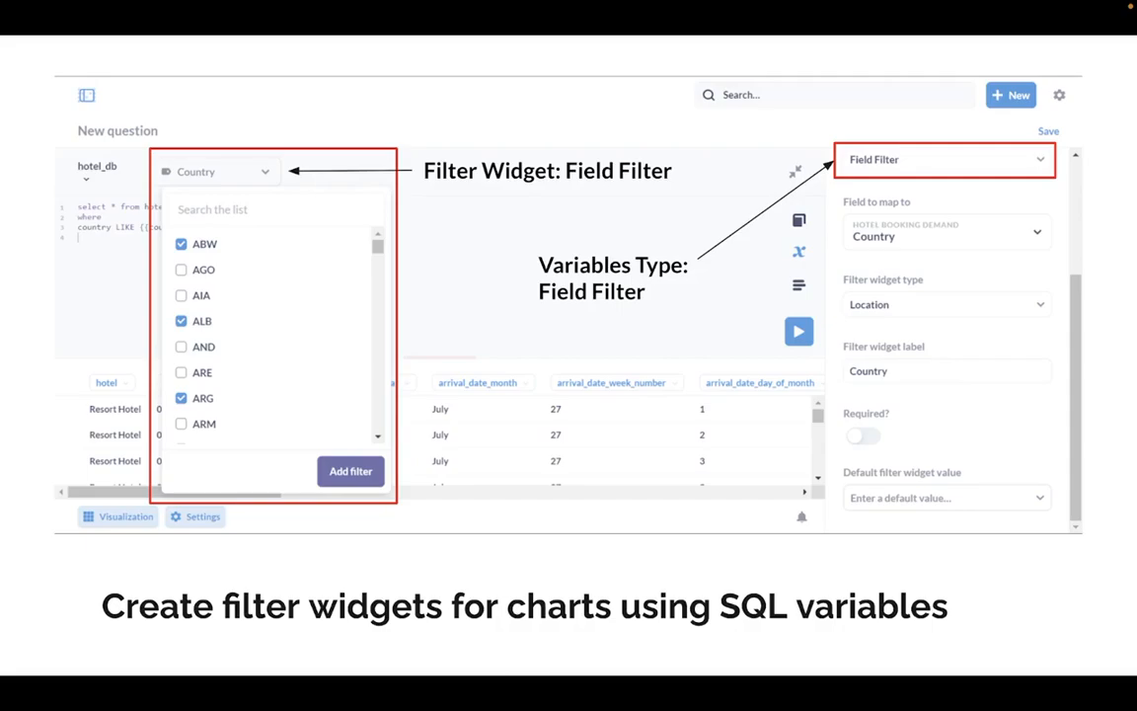
- Leave the slideshow, switch to Metabase and start a new SQL query on the hotel_db database
key(Escape)
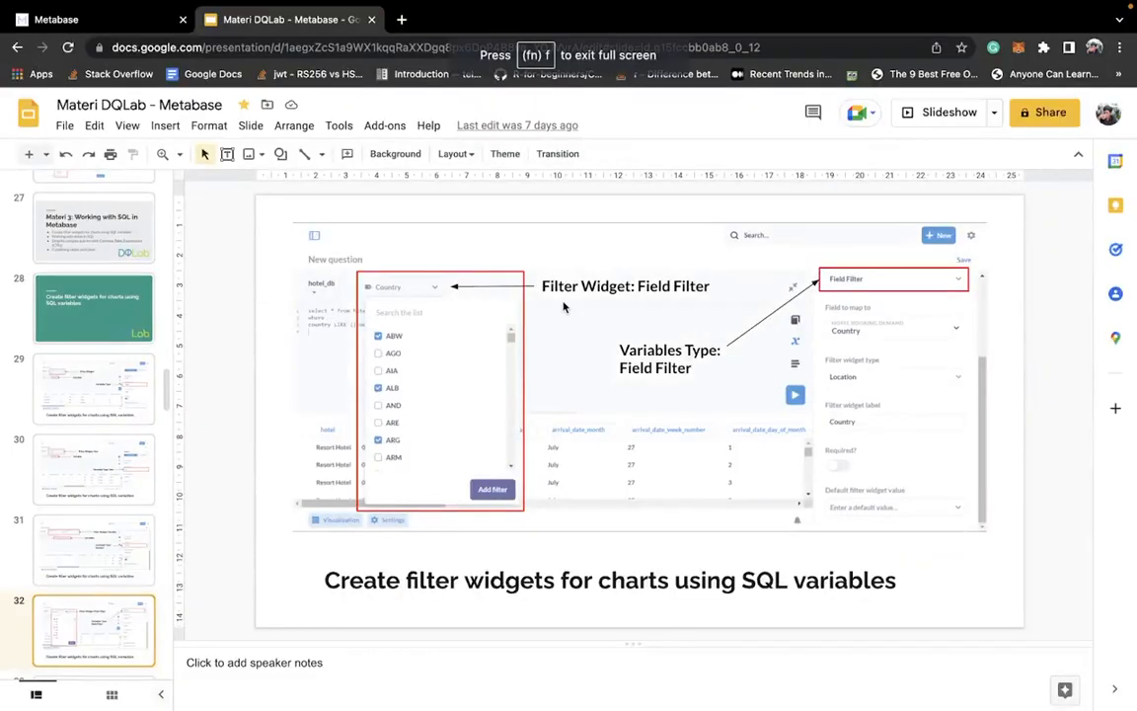
scroll(92, 341, down, 2)
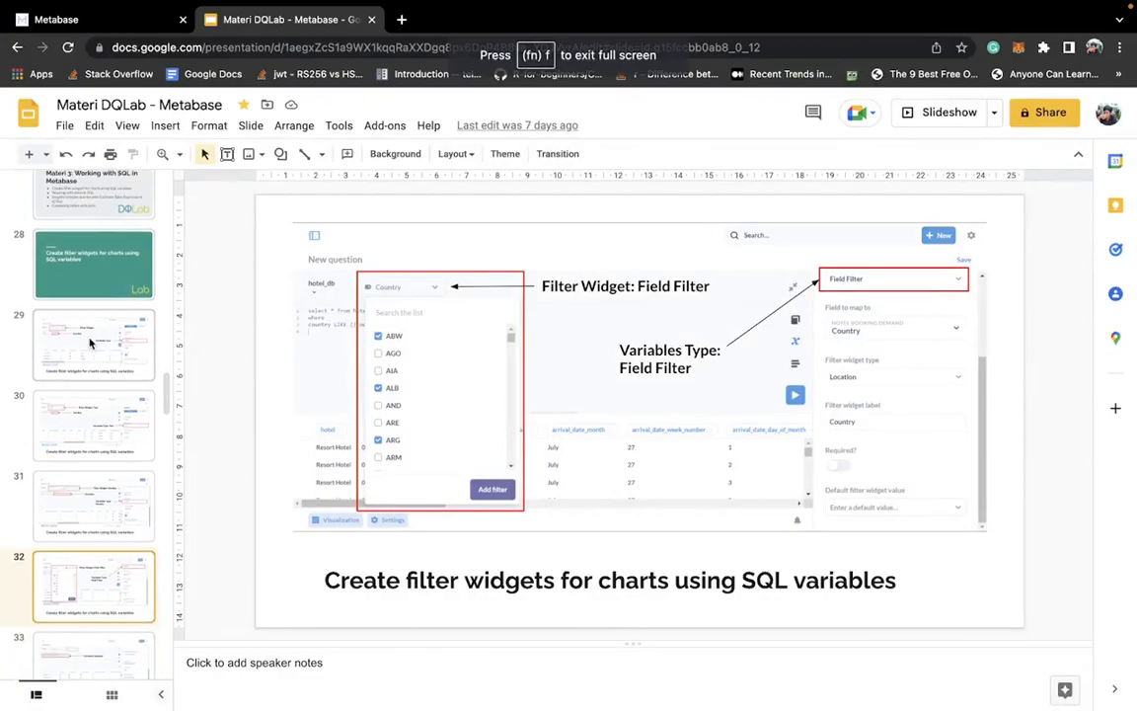
scroll(93, 340, down, 1)
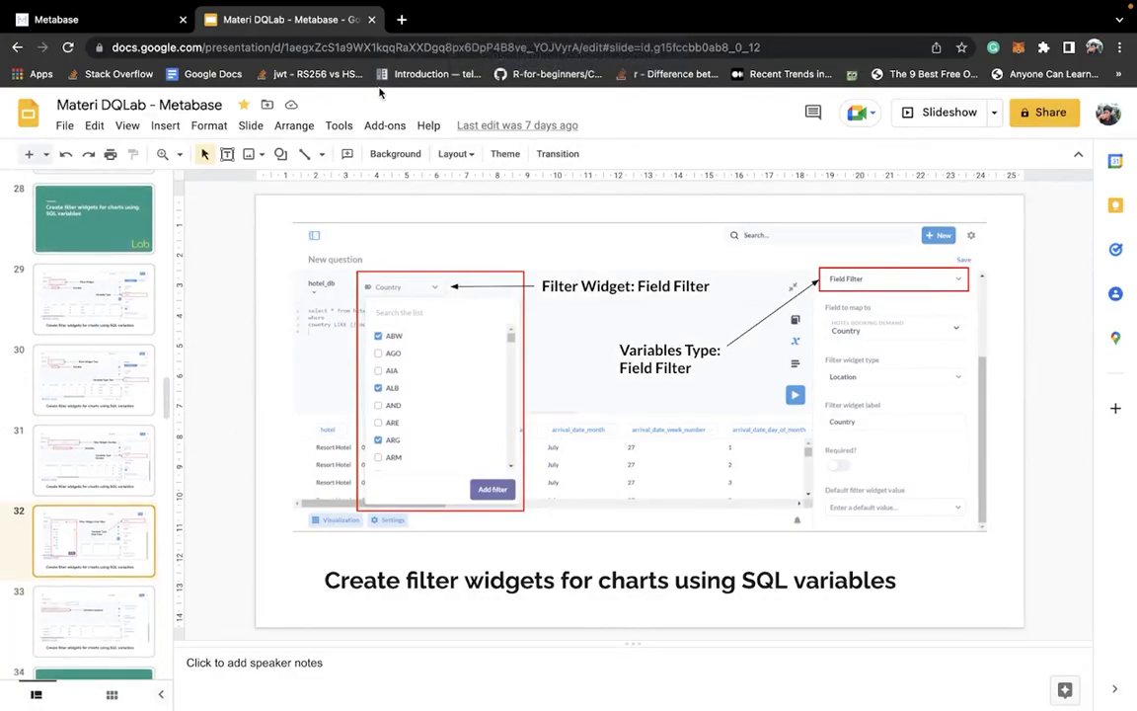
click(92, 24)
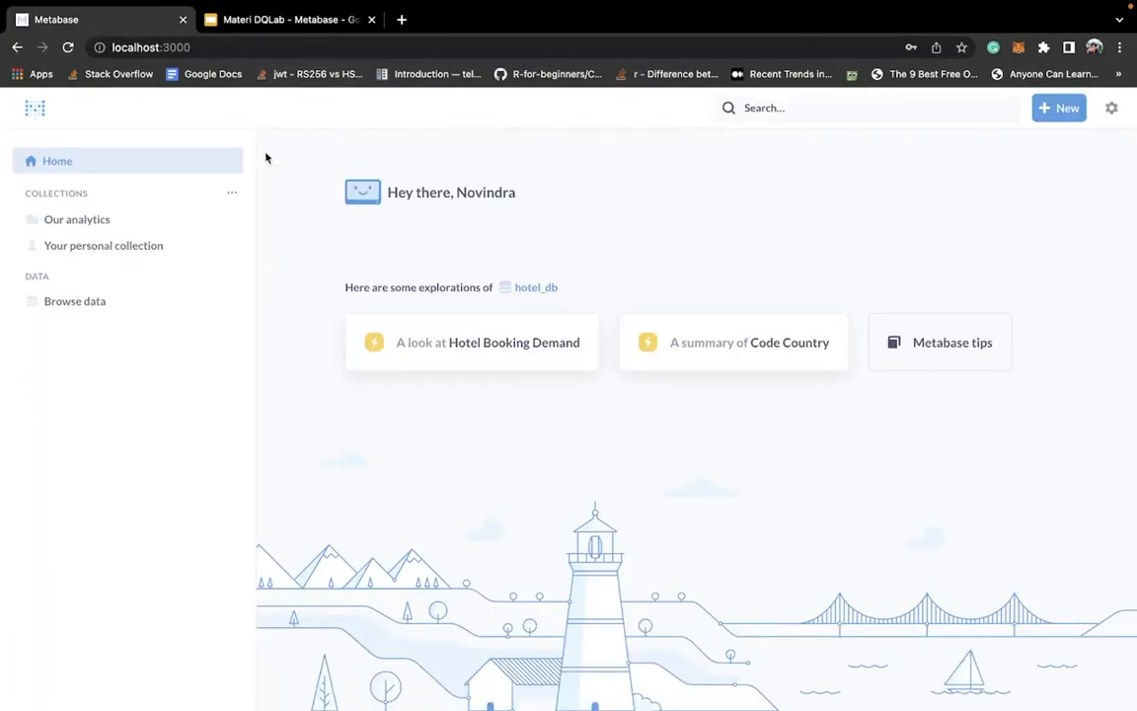
click(1070, 111)
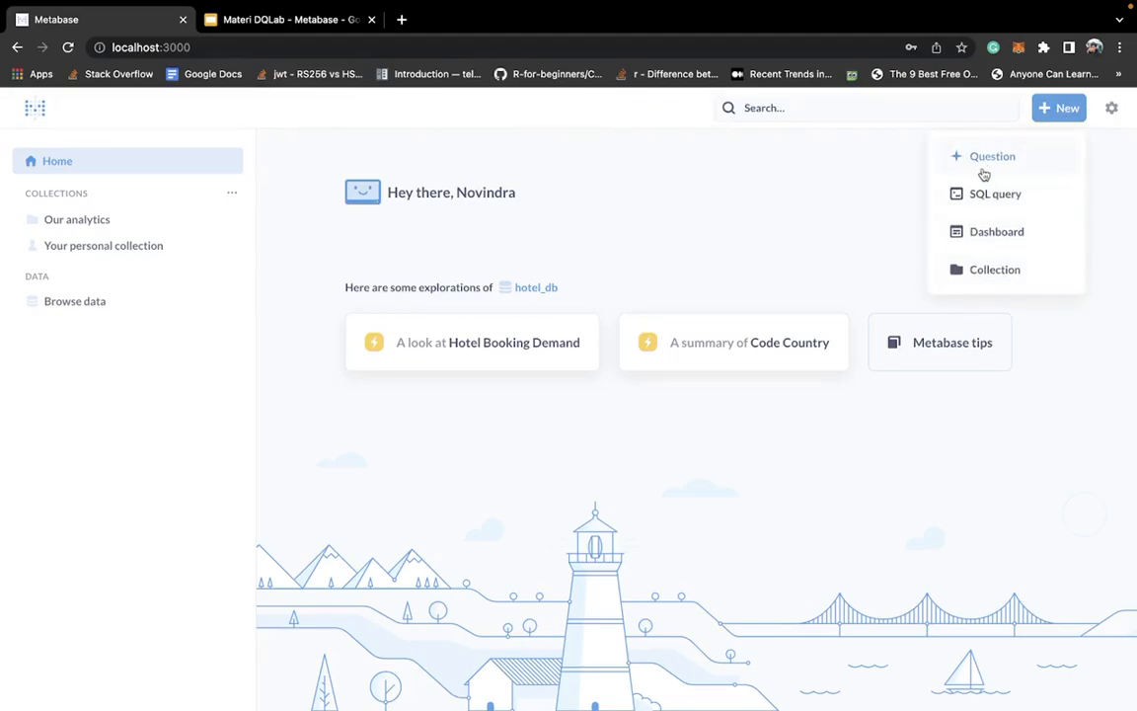
click(984, 196)
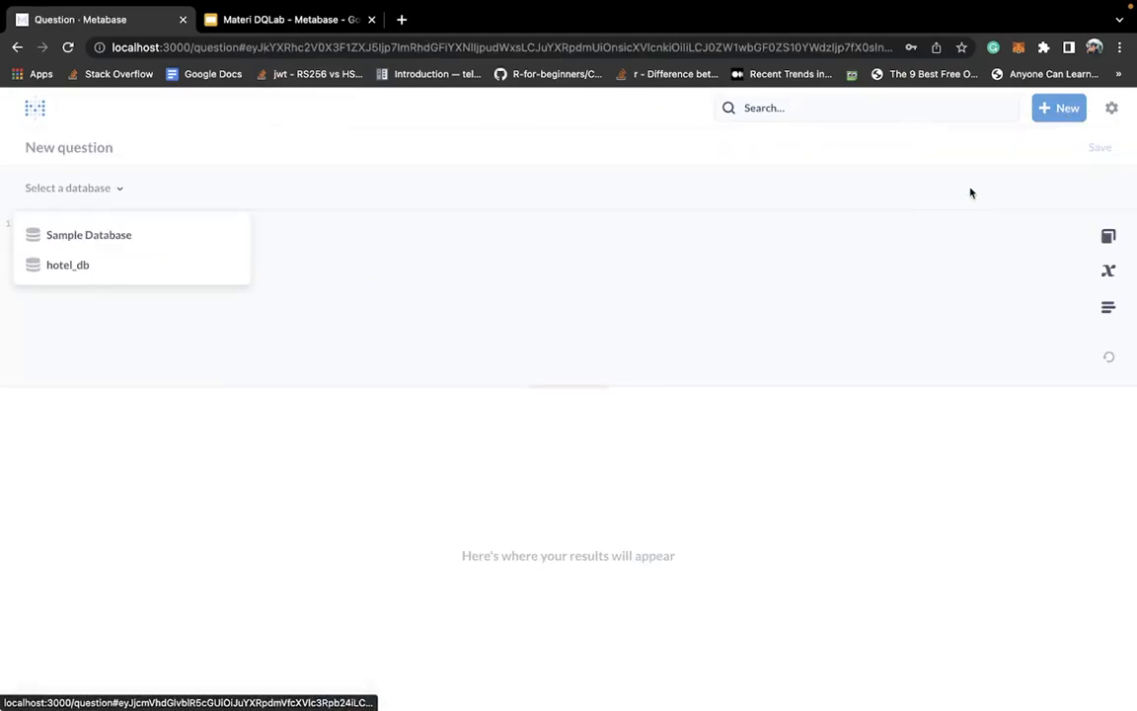
click(146, 266)
- Write the query "select * from hotel_booking_demand" with "where" on the second line
text(select)
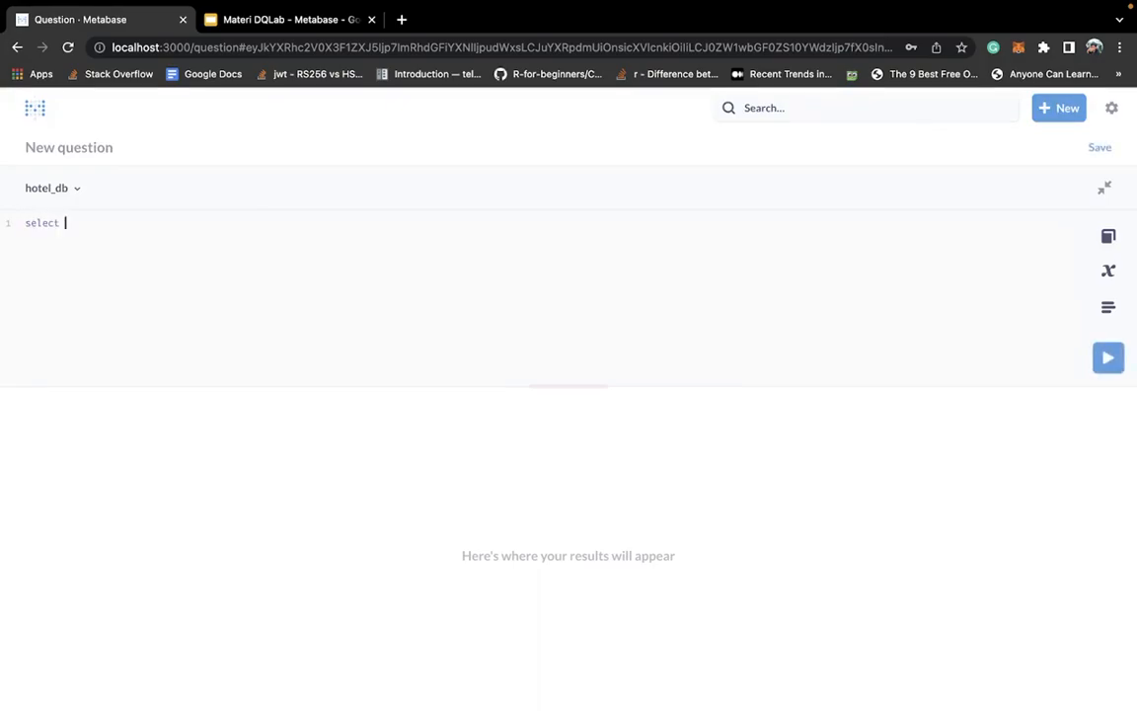
text( * frmo)
key(BackSpace)
key(BackSpace)
text(om hotel)
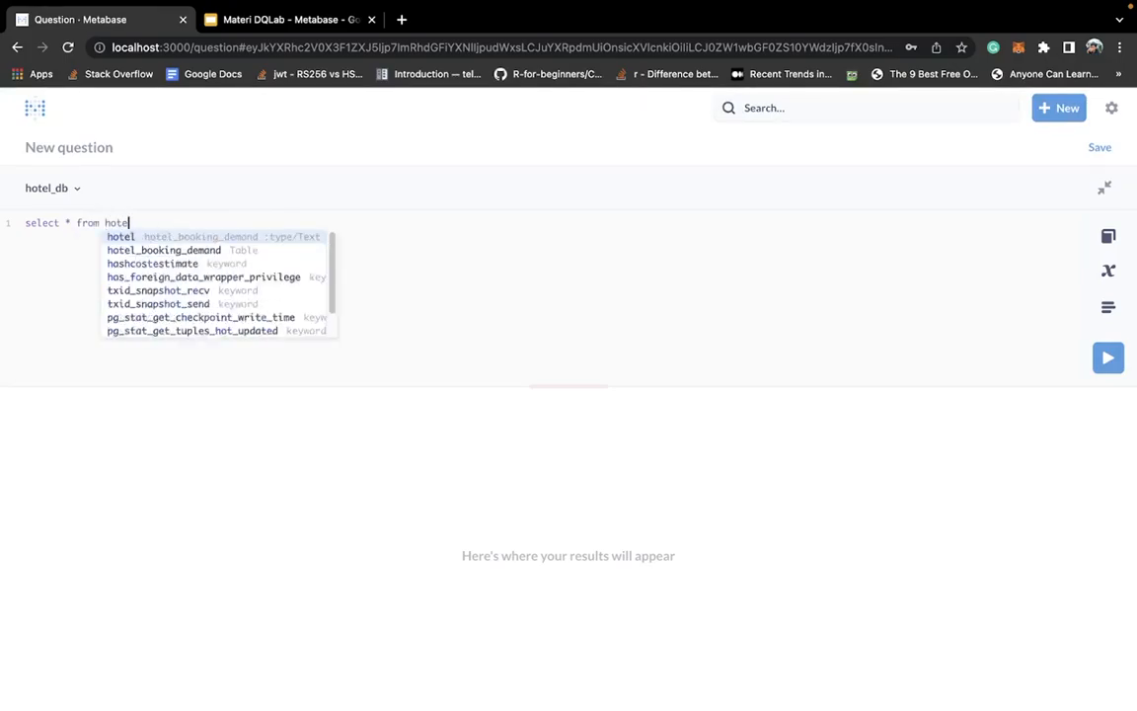
key(BackSpace)
text(_b)
key(Tab)
key(Return)
text(where)
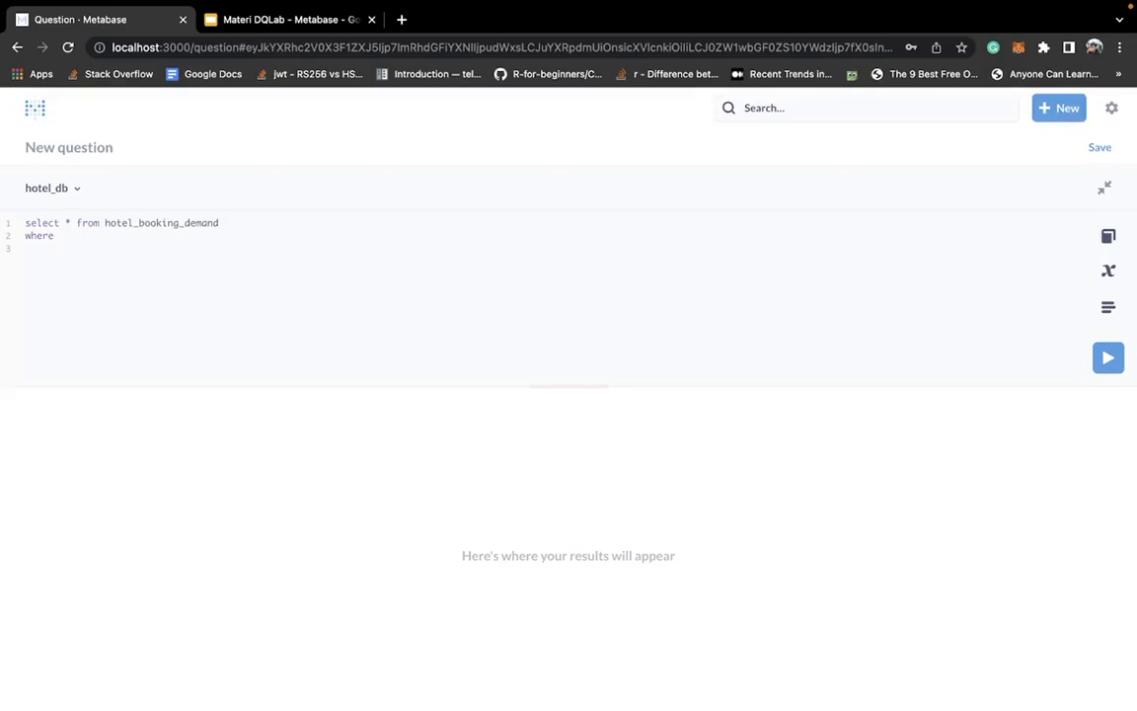
- Add the condition "country LIKE {{ctry}}" on the third line of the query
text(co)
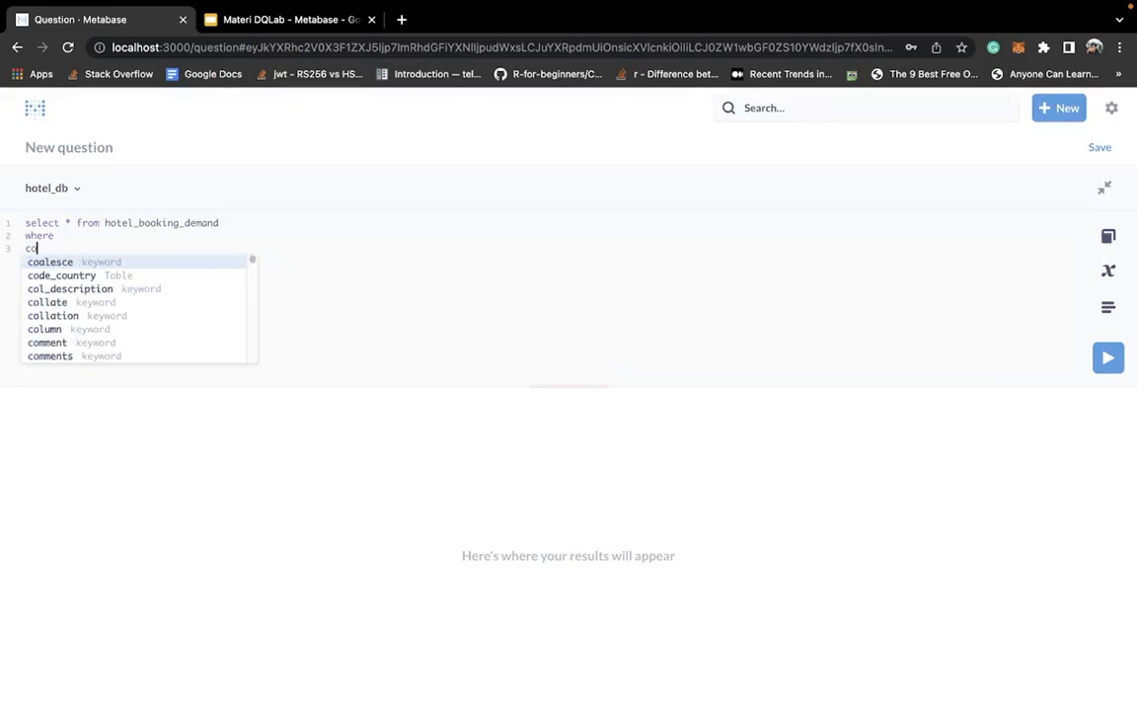
text(untry )
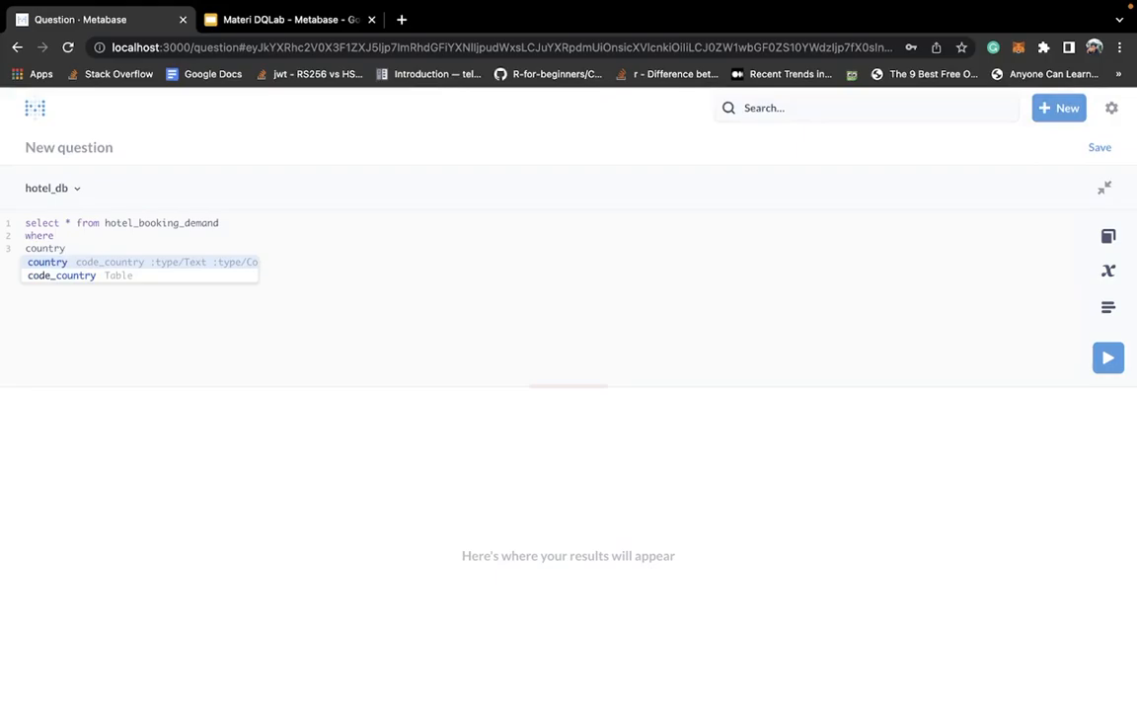
text(LIKE)
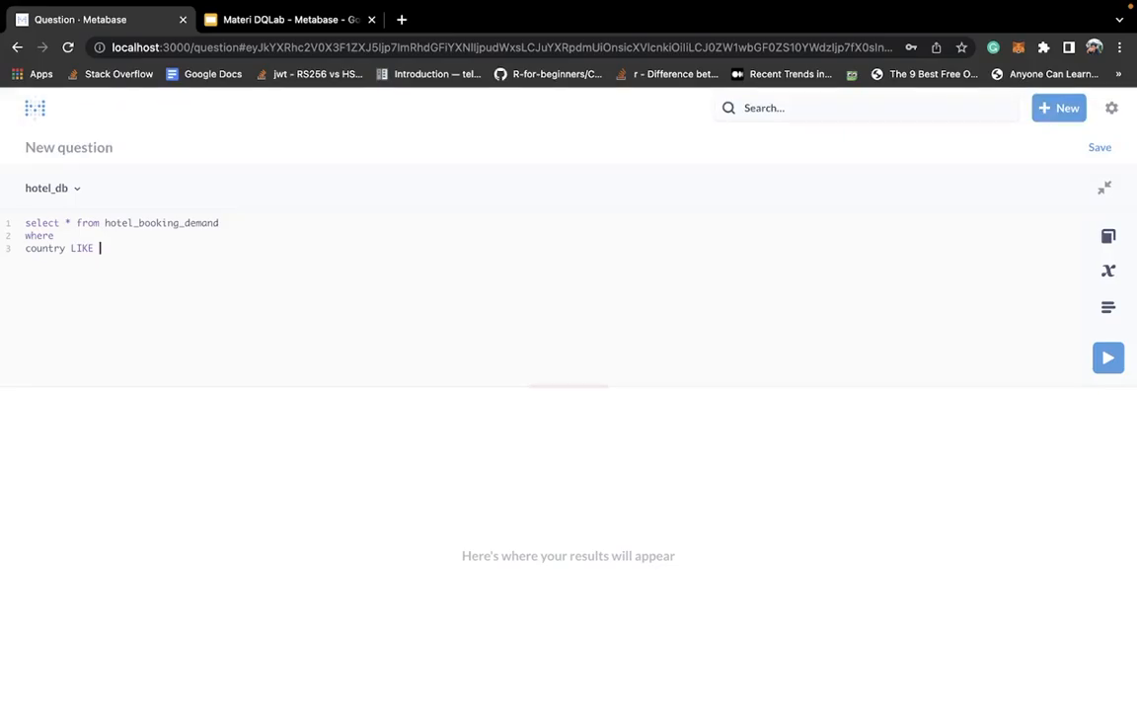
text({{)
text(ctr)
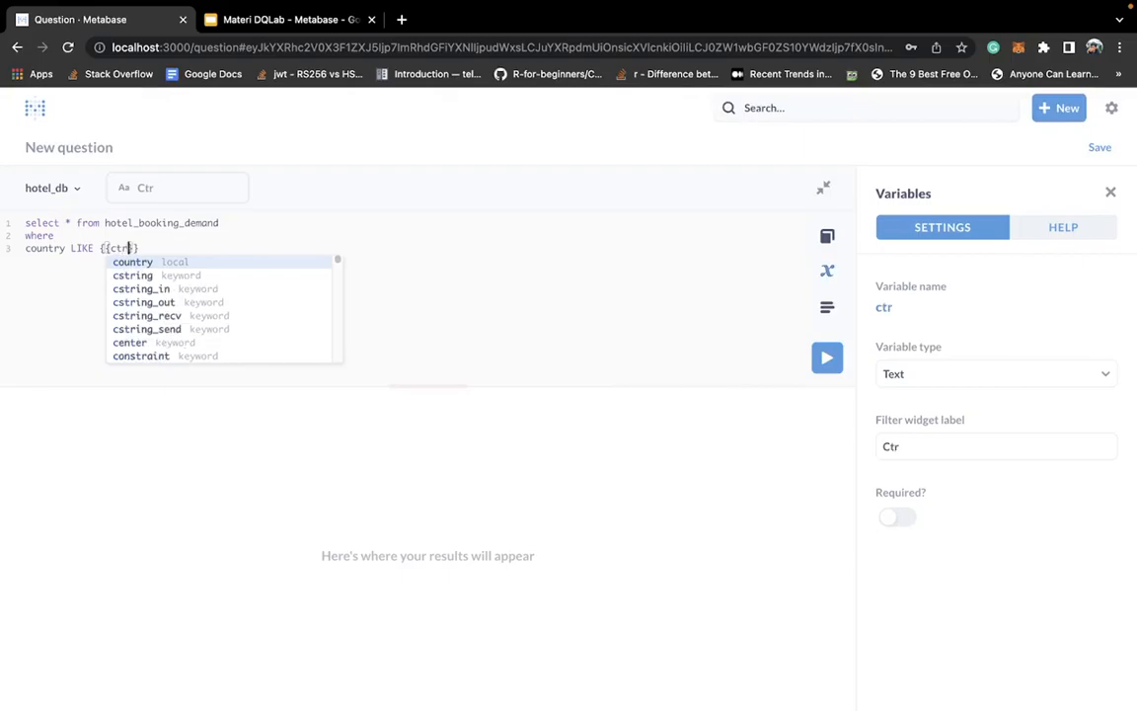
text(y)
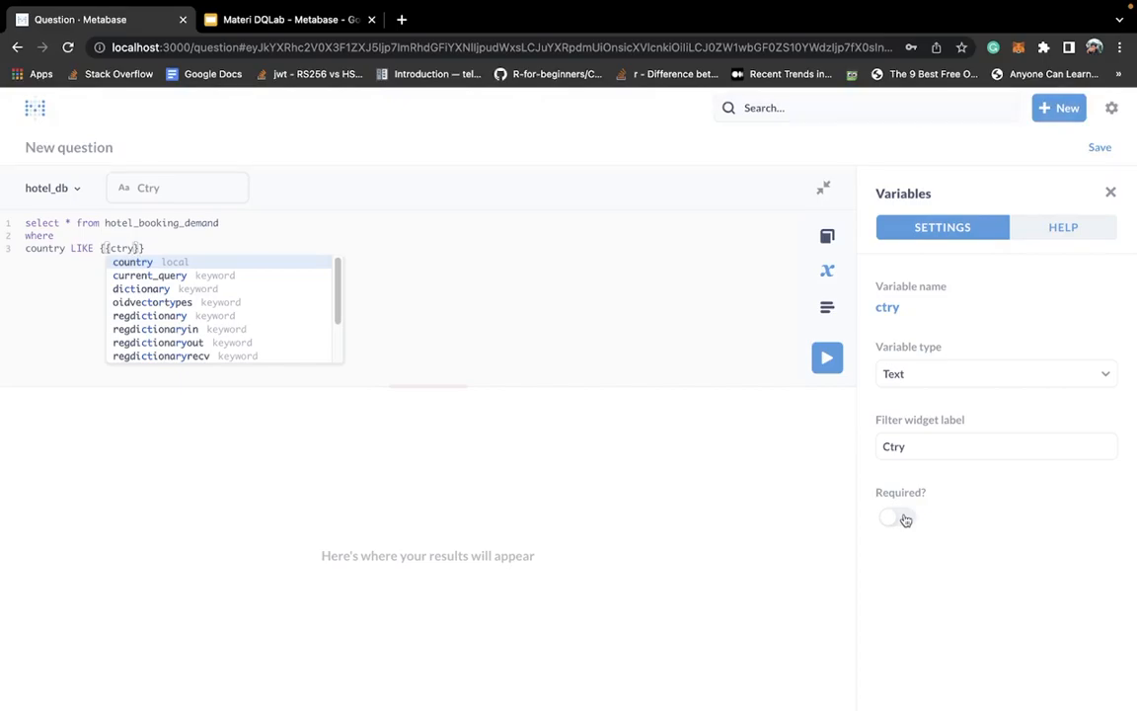
- Turn the ctry variable's Required option on and back off
click(908, 548)
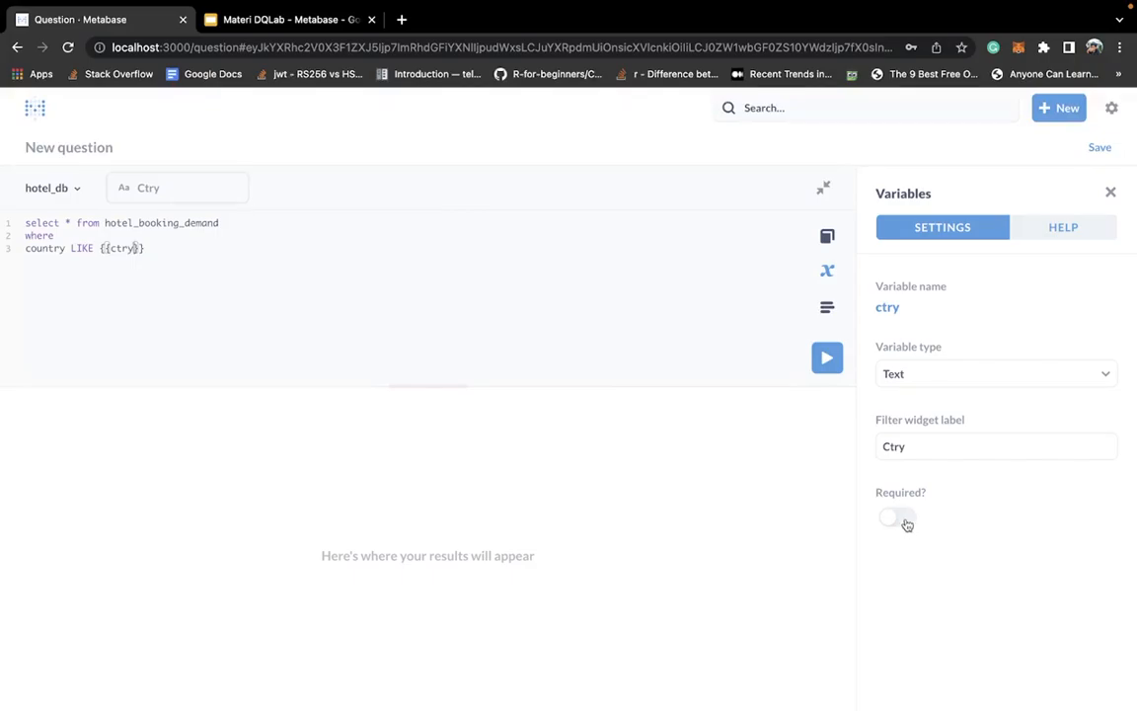
click(903, 520)
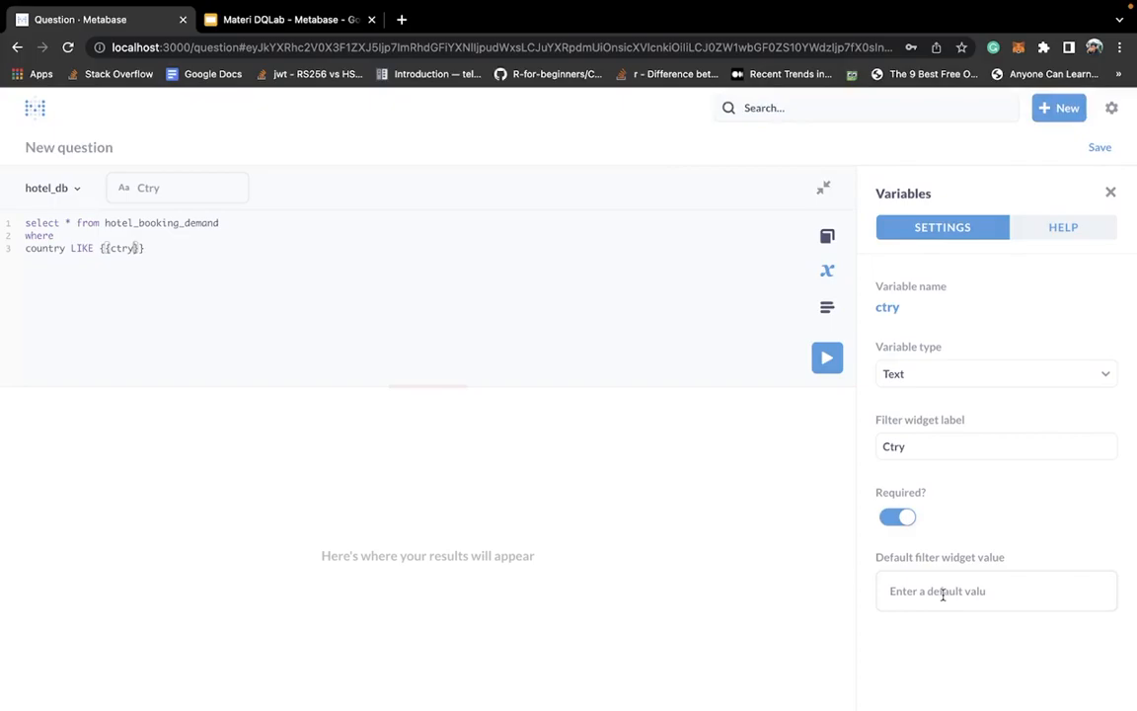
click(900, 519)
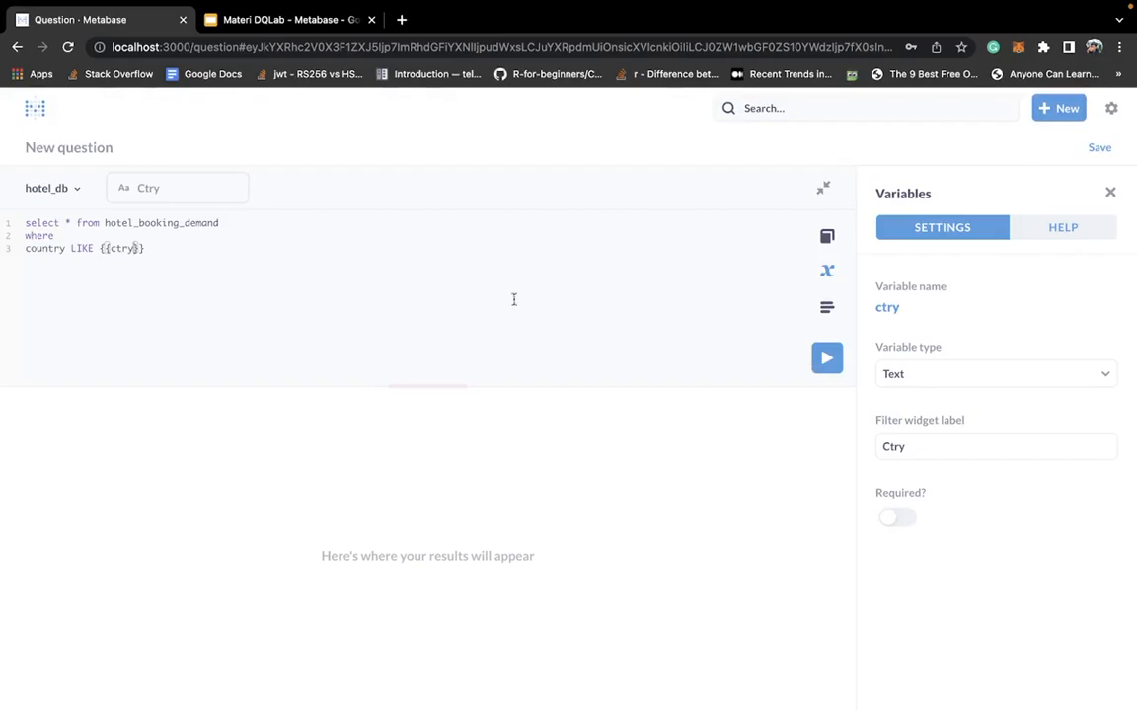
- Run the query with the Ctry filter set to USA and check the country column in the results
click(205, 191)
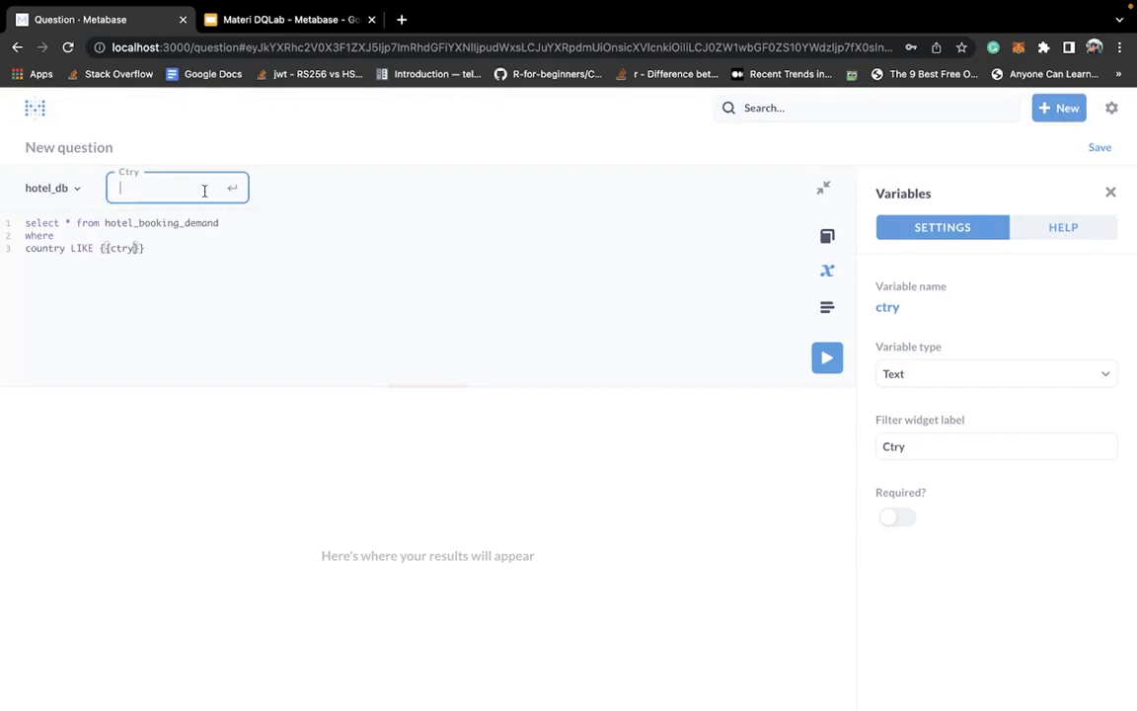
text(USA)
key(Return)
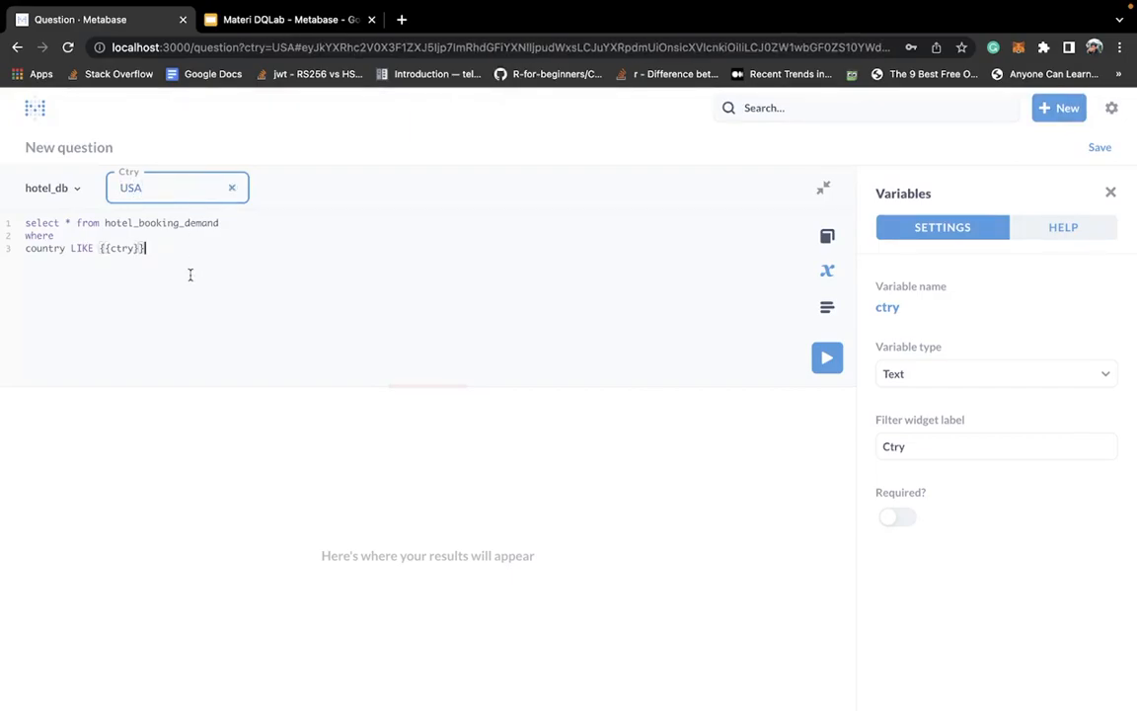
click(826, 360)
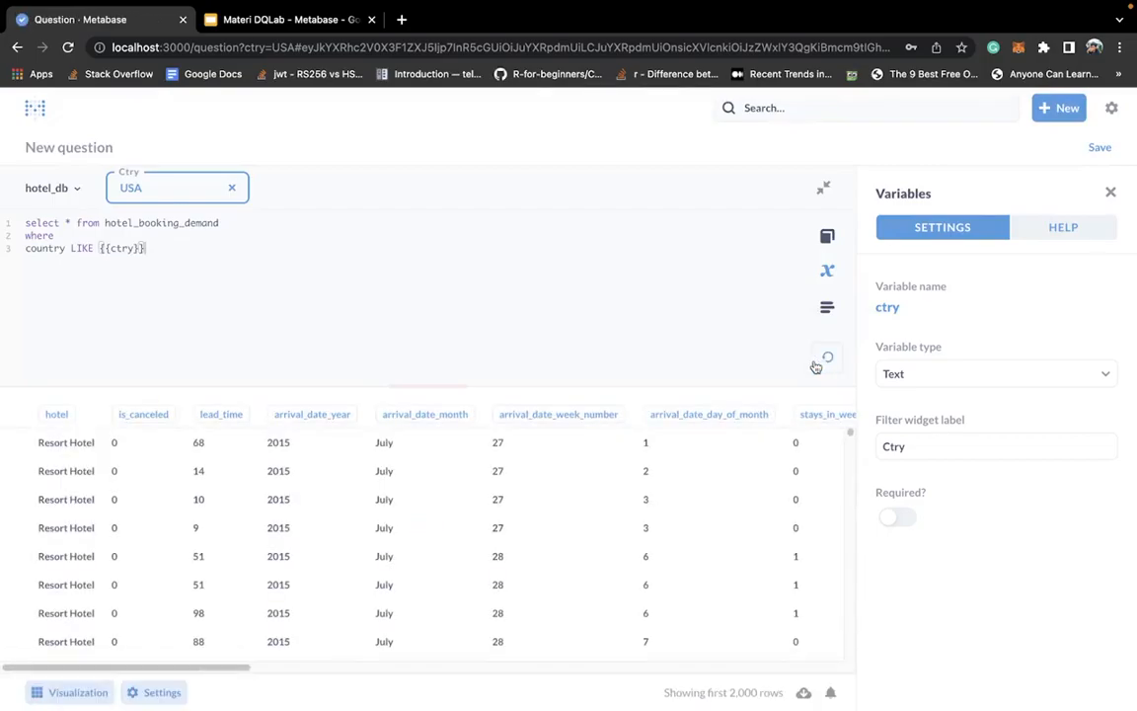
double_click(35, 248)
drag(116, 667, 369, 658)
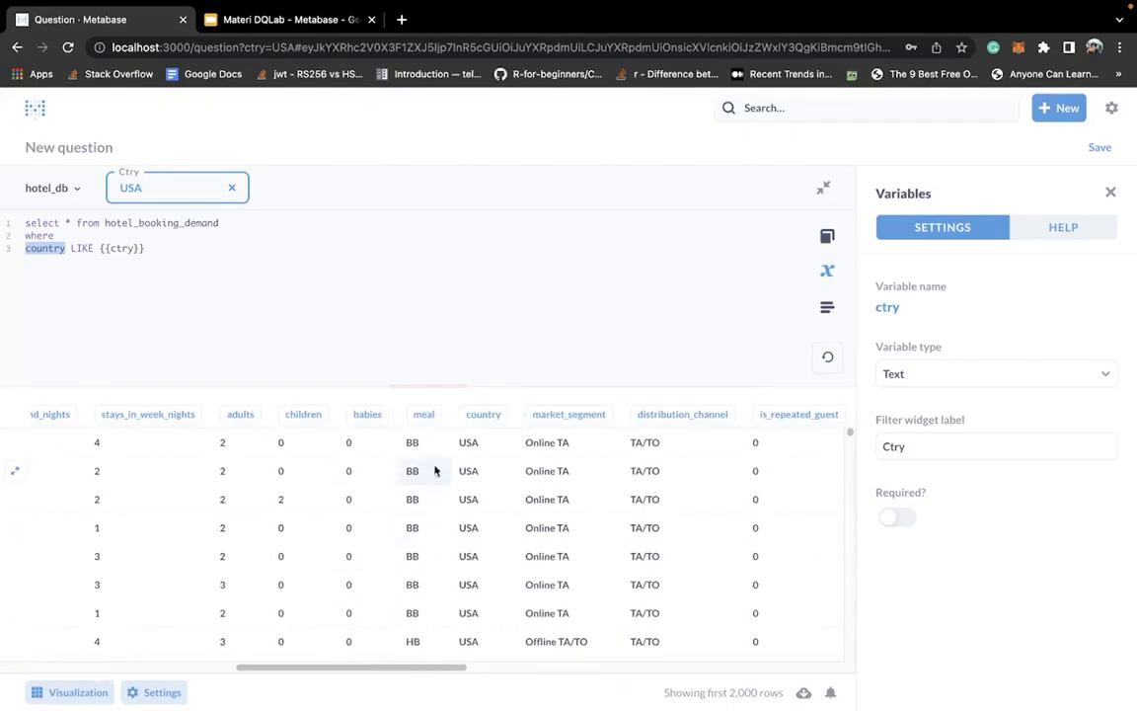
scroll(475, 471, down, 5)
scroll(469, 482, down, 8)
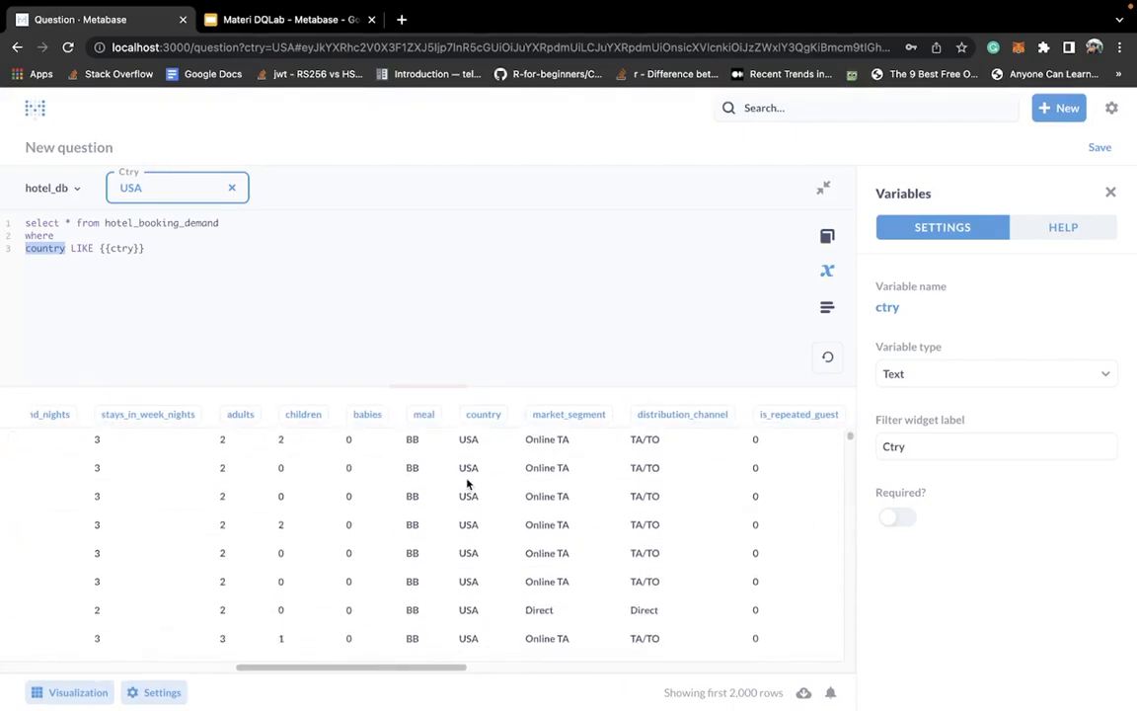
scroll(469, 483, down, 8)
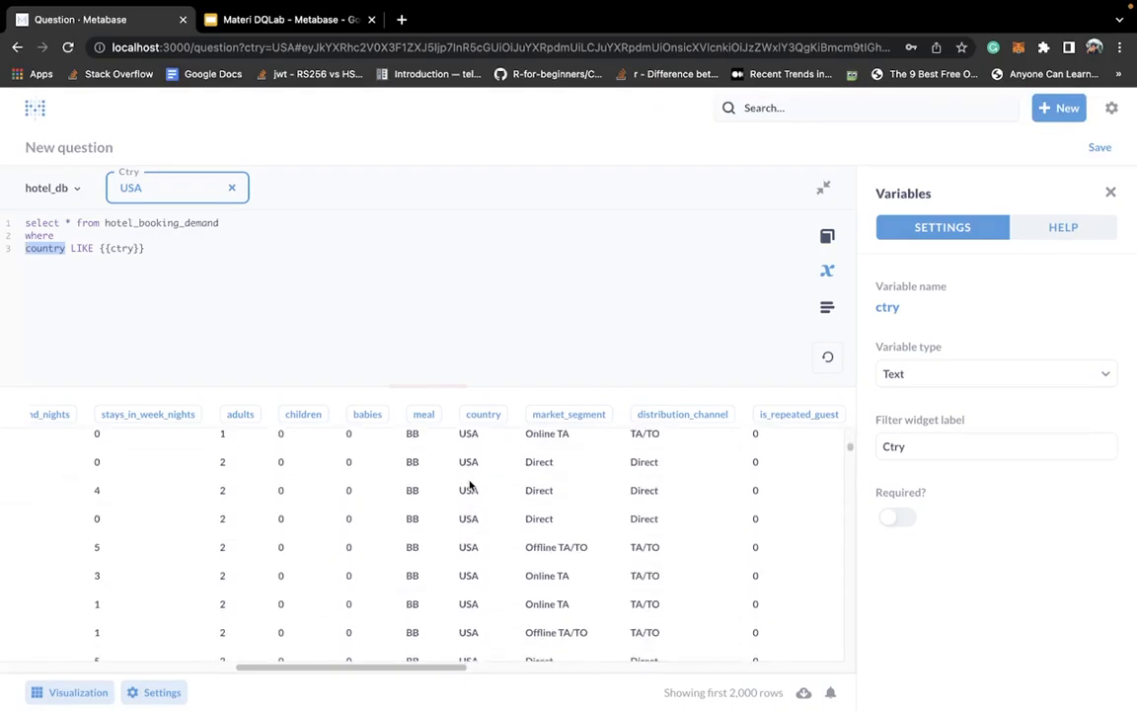
- Replace the country condition in the query with "adults::numeric = {{adults}}"
click(202, 260)
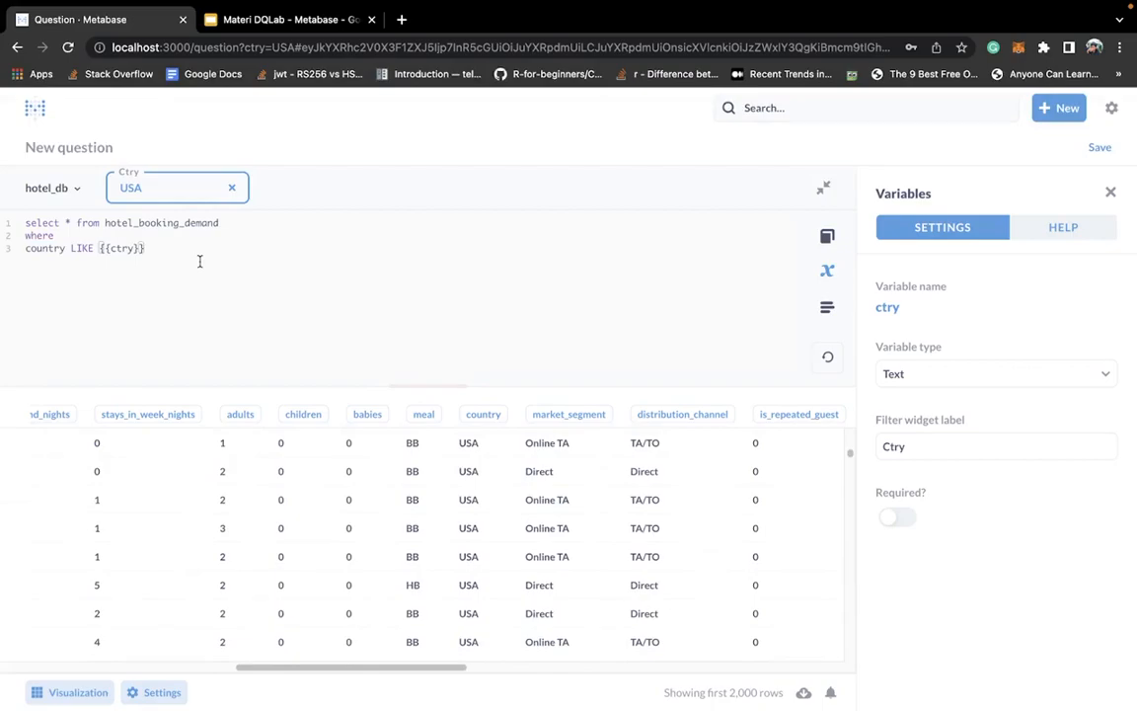
key(BackSpace)
key(BackSpace)
key(BackSpace)
key(BackSpace)
key(BackSpace)
key(BackSpace)
key(BackSpace)
key(BackSpace)
key(BackSpace)
key(BackSpace)
key(BackSpace)
key(BackSpace)
key(BackSpace)
key(BackSpace)
key(BackSpace)
key(BackSpace)
key(BackSpace)
key(BackSpace)
key(BackSpace)
key(BackSpace)
key(BackSpace)
text(adults)
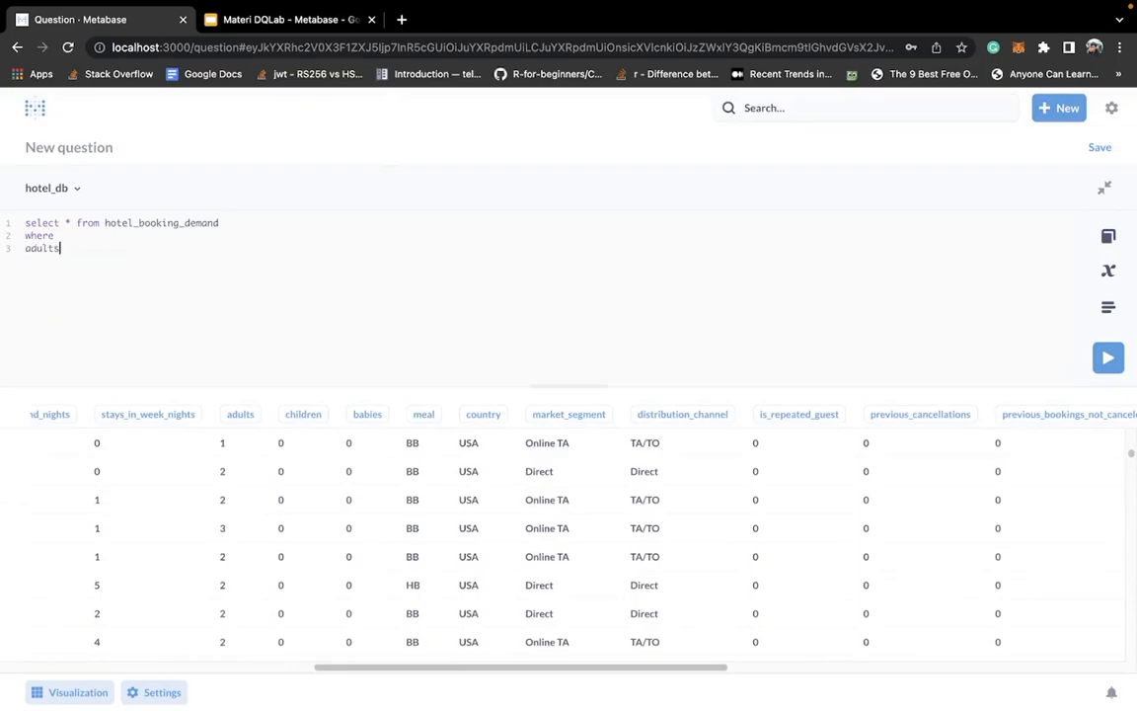
text(::numeric = {{adults)
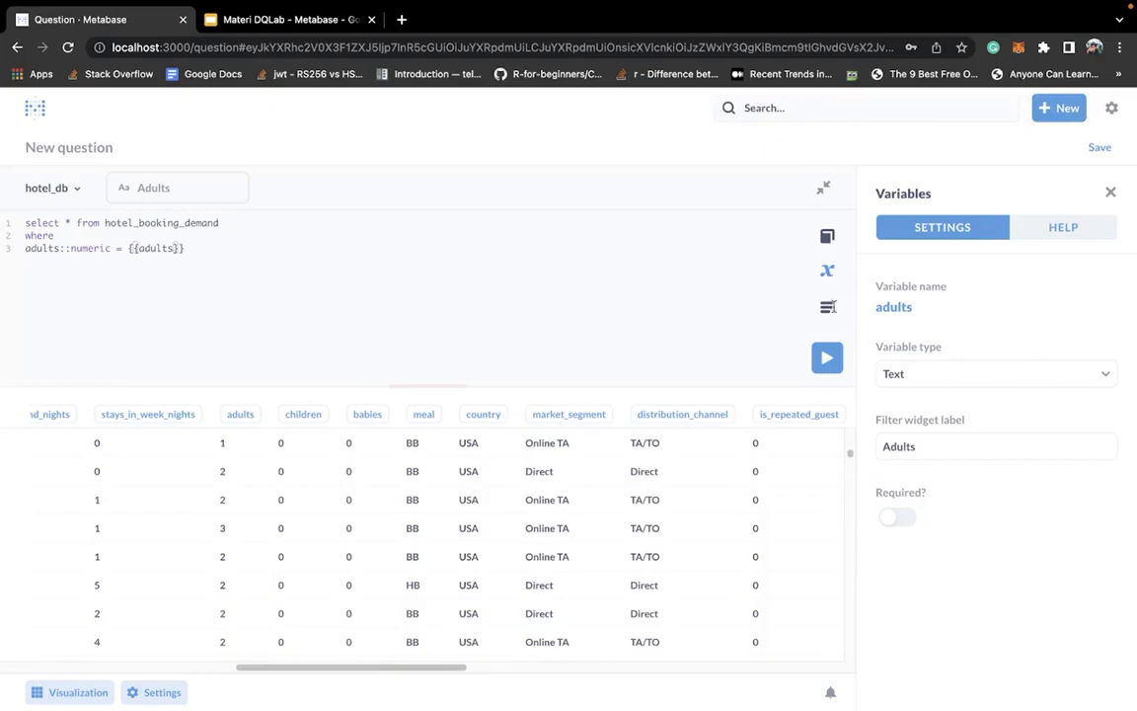
- Set the adults variable's type to Number
click(973, 381)
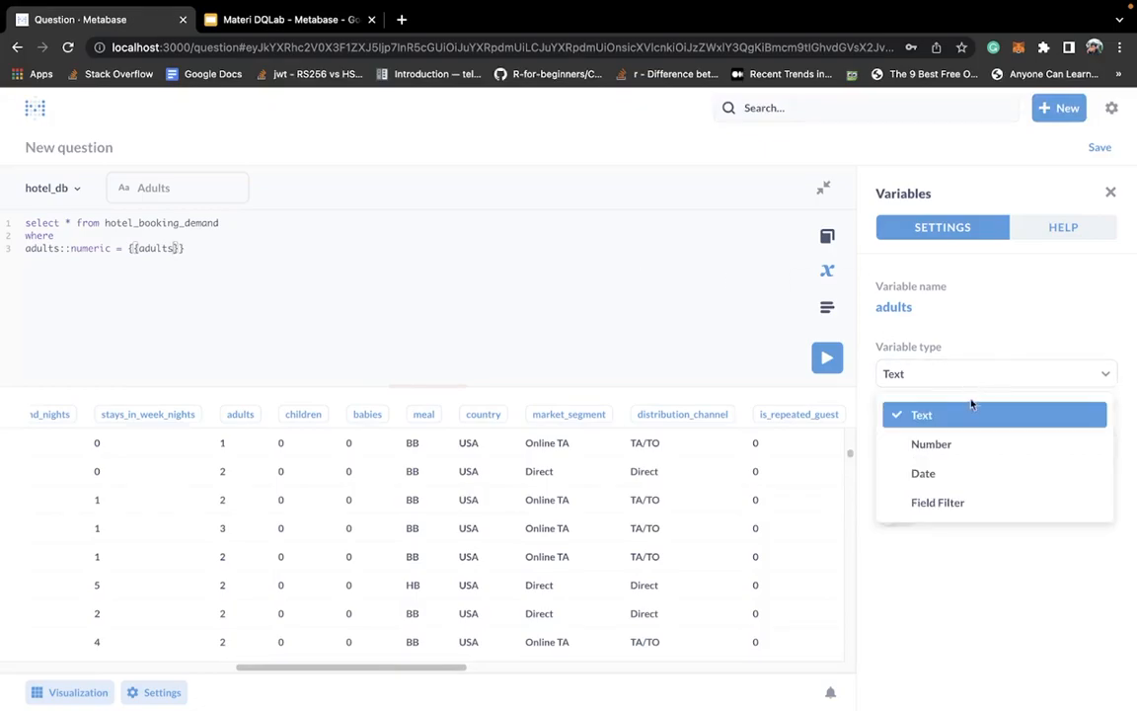
click(962, 438)
click(573, 296)
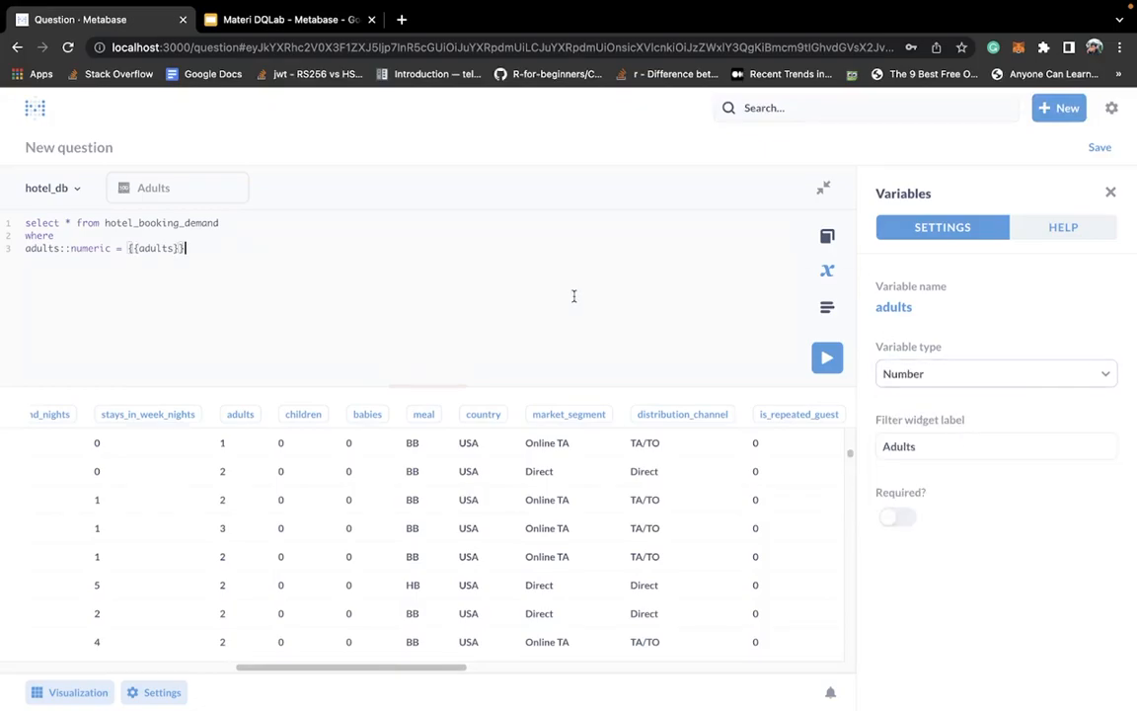
- Run the query with the Adults filter set to 3 and check the adults column in the results
click(179, 187)
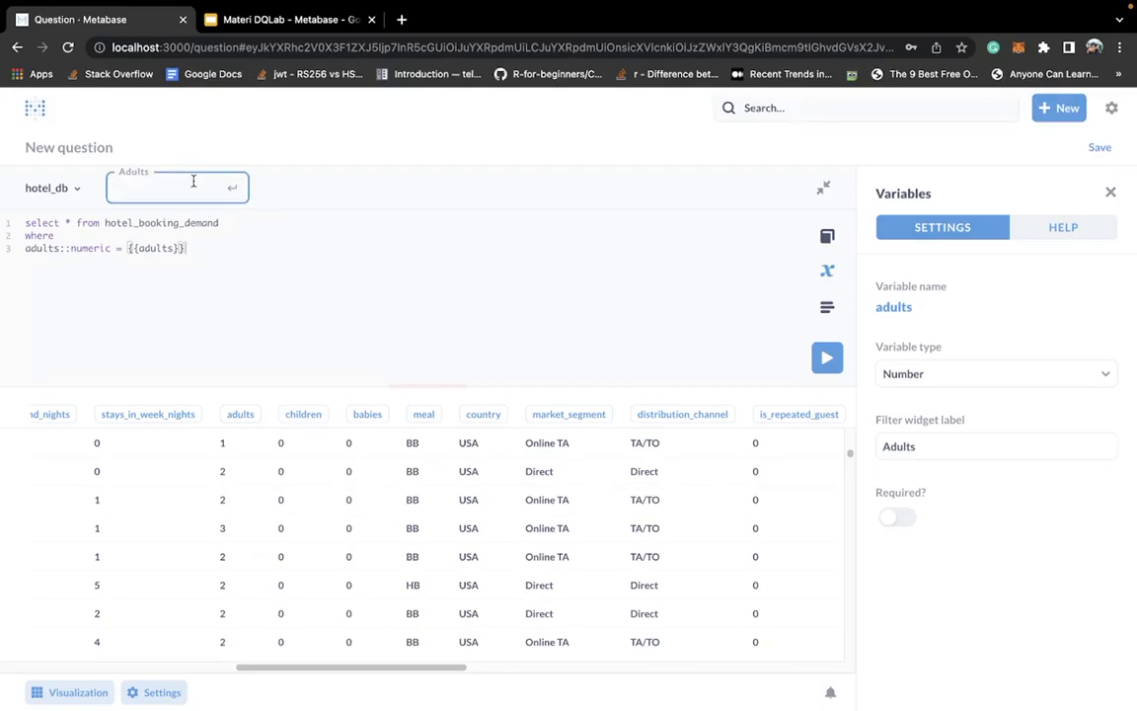
text(3)
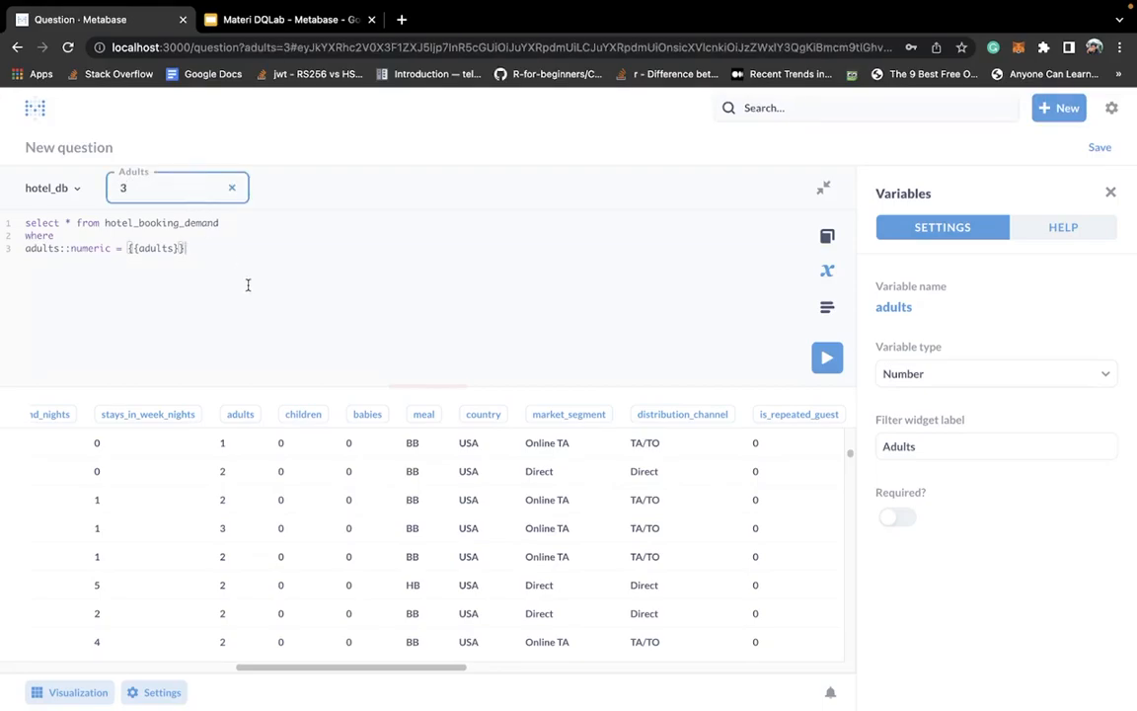
click(825, 365)
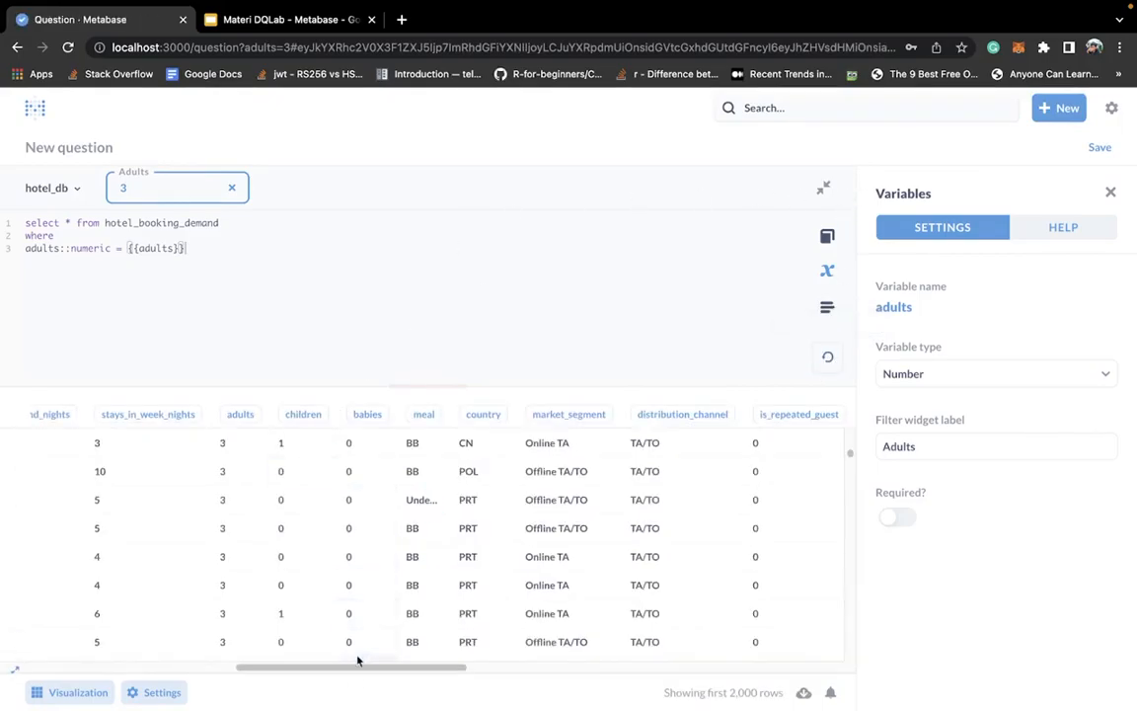
drag(350, 675, 325, 680)
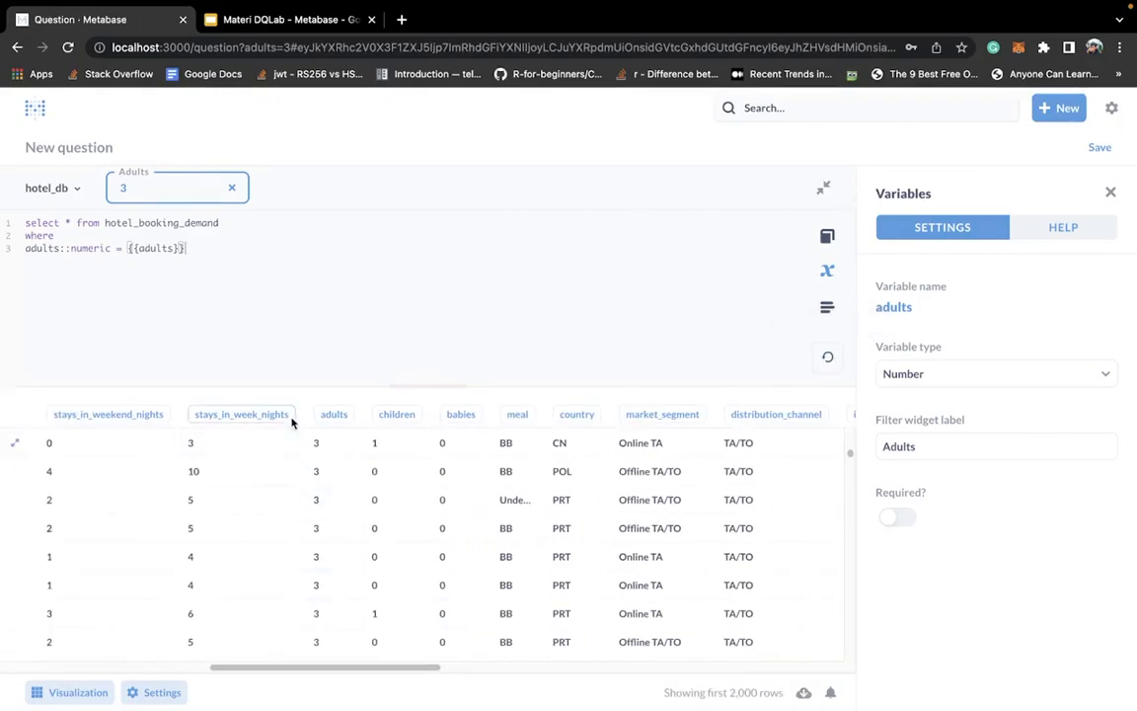
scroll(340, 528, down, 5)
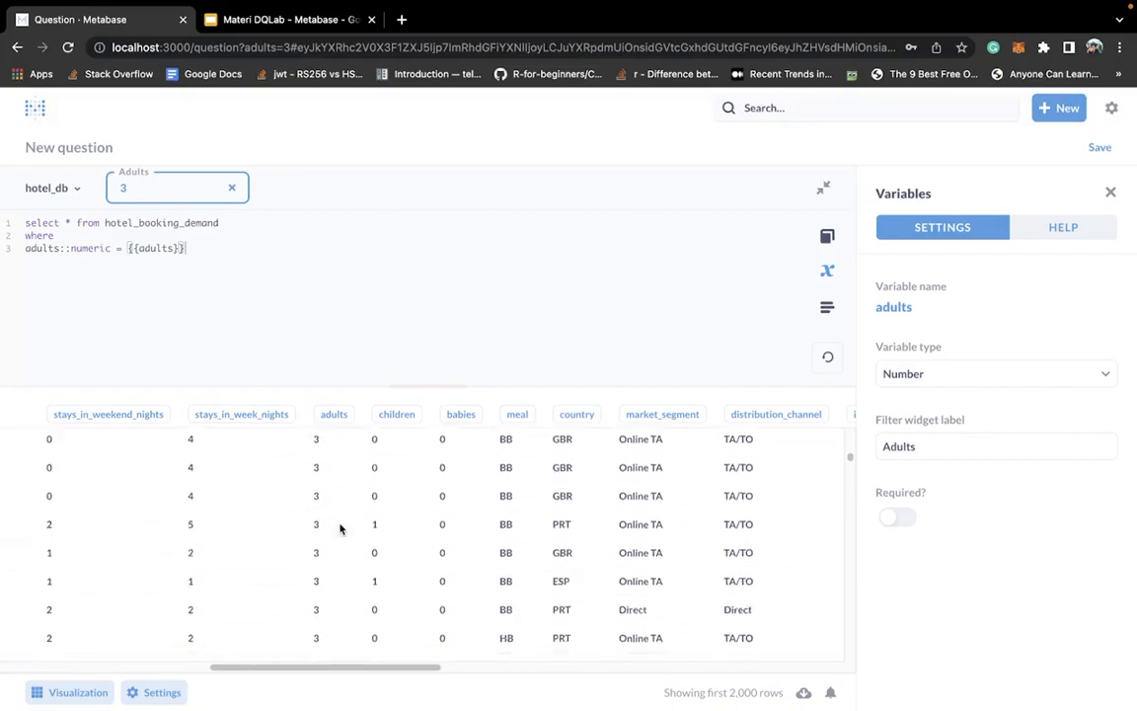
scroll(341, 528, down, 3)
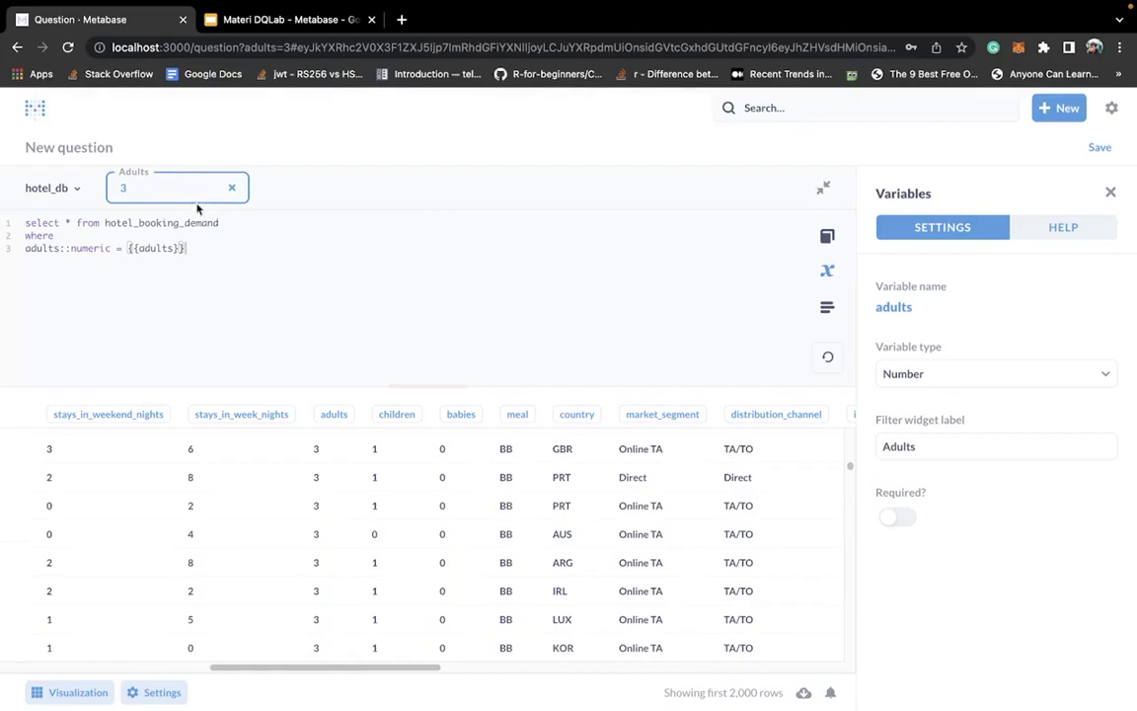
- Clear the value of the Adults filter
double_click(136, 248)
click(139, 252)
click(232, 188)
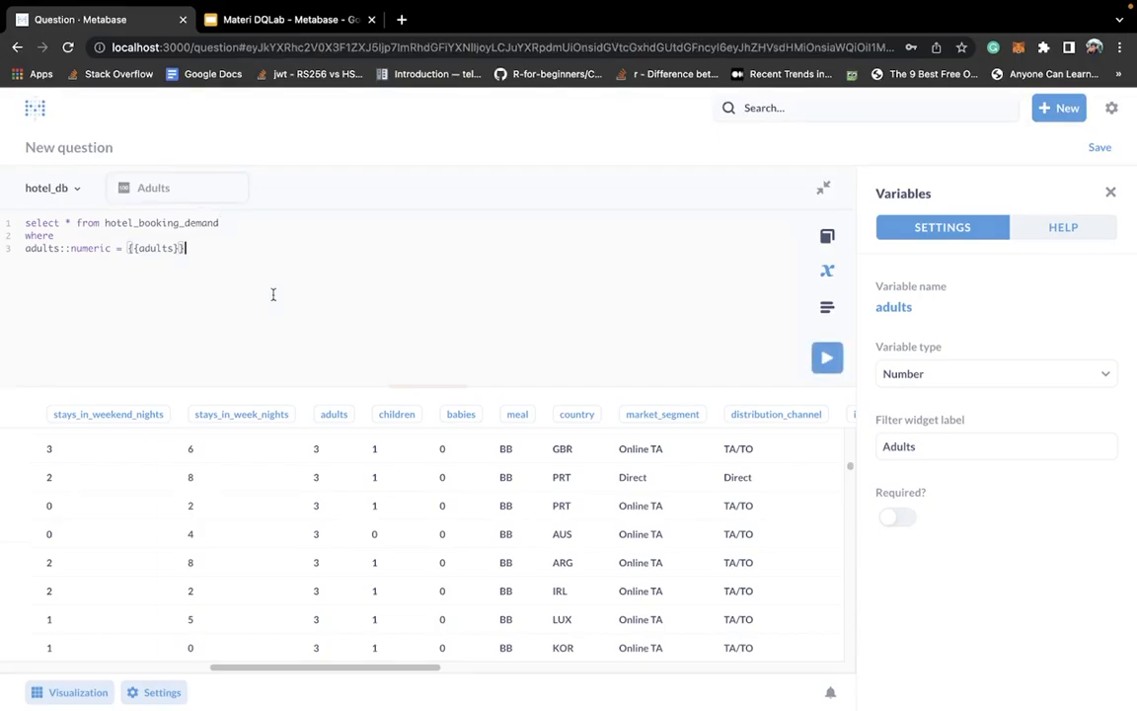
- Make the adults variable required with a default filter widget value of 0 and run the query with the Adults filter empty
click(822, 356)
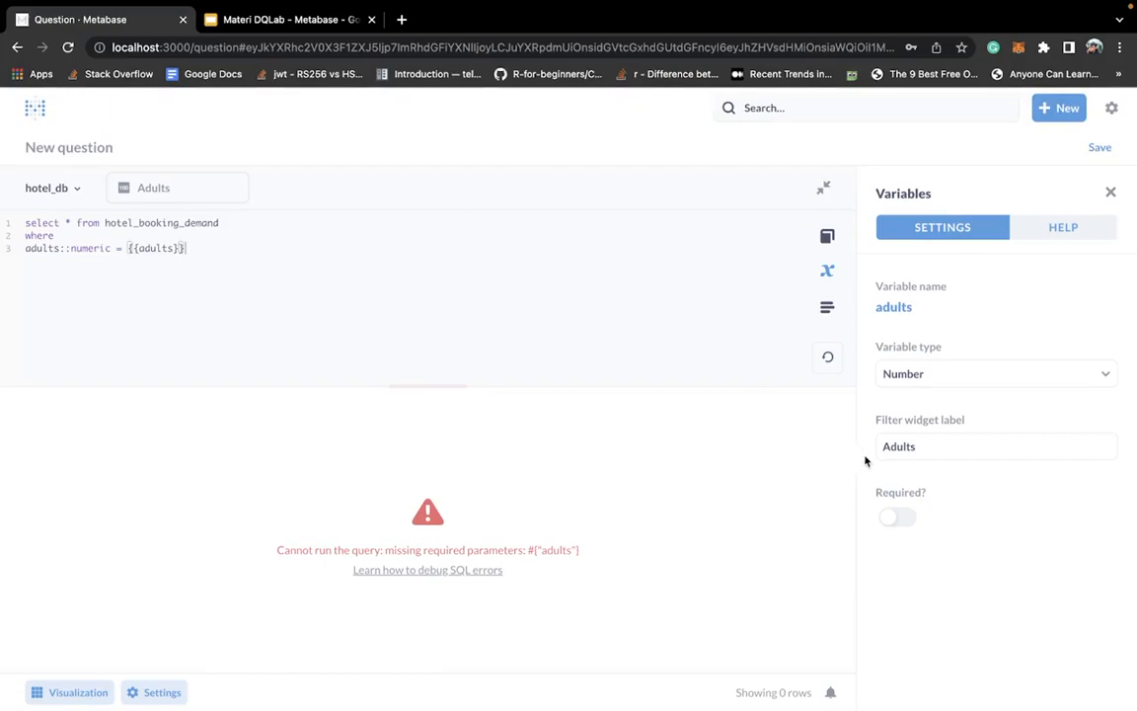
click(897, 516)
click(915, 598)
text(0)
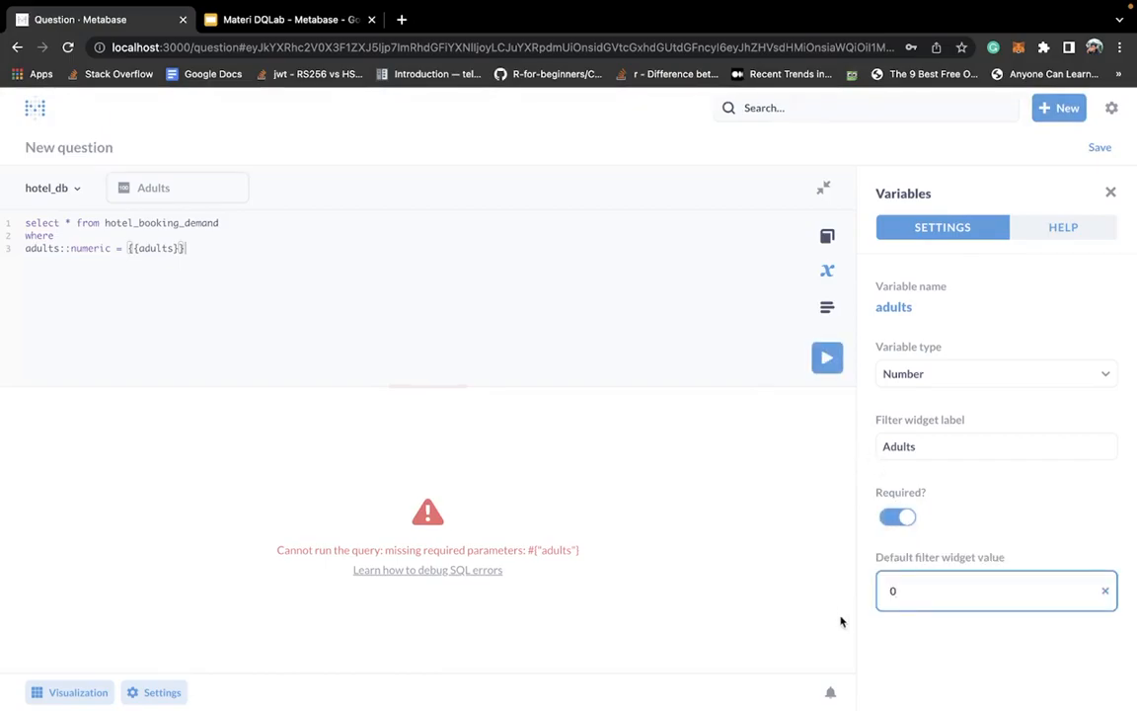
click(827, 360)
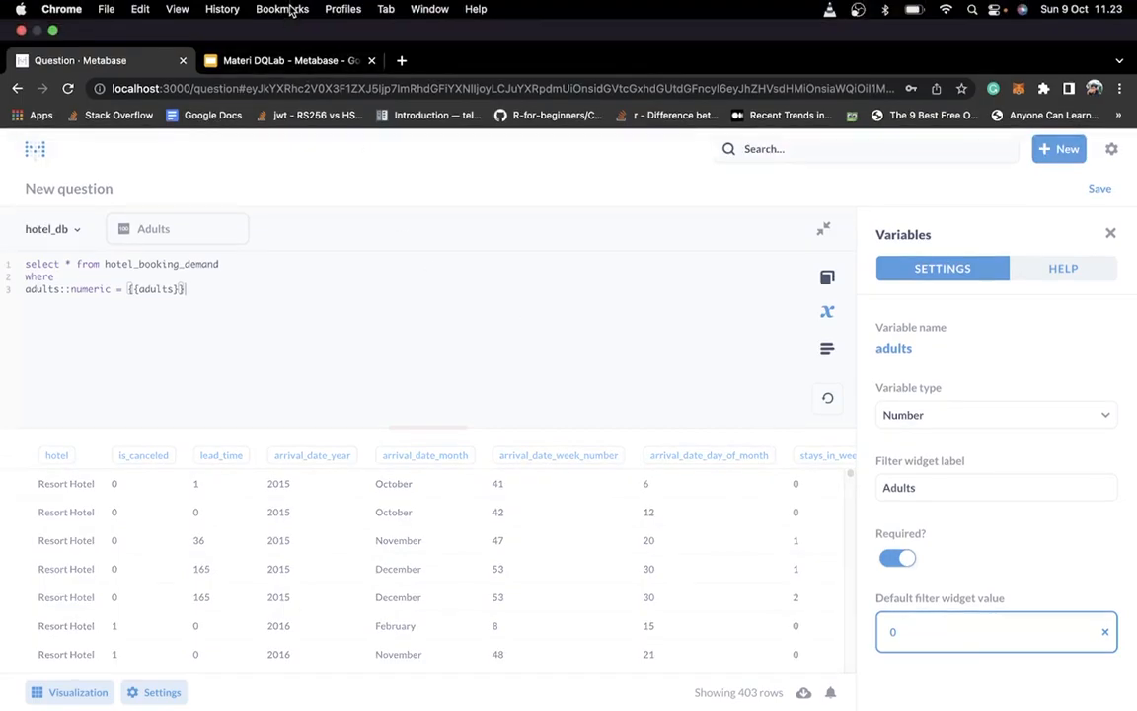
- Switch to the Materi DQLab - Metabase presentation in Google Slides and present the slide about optional variables
click(297, 63)
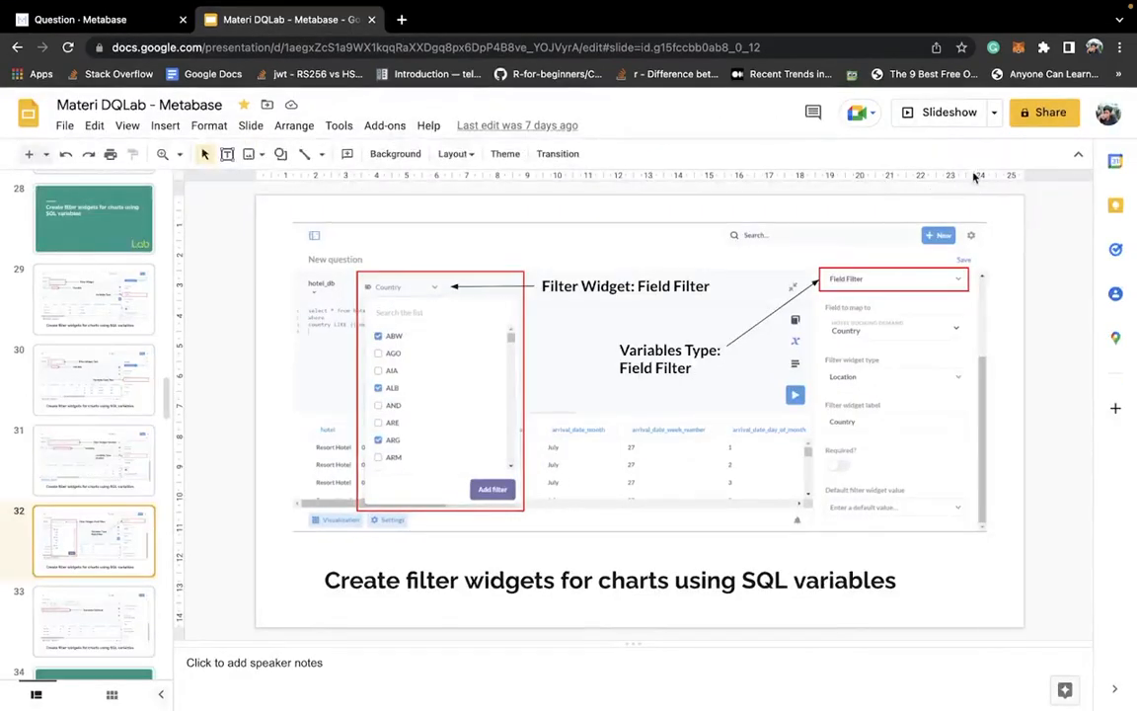
click(933, 121)
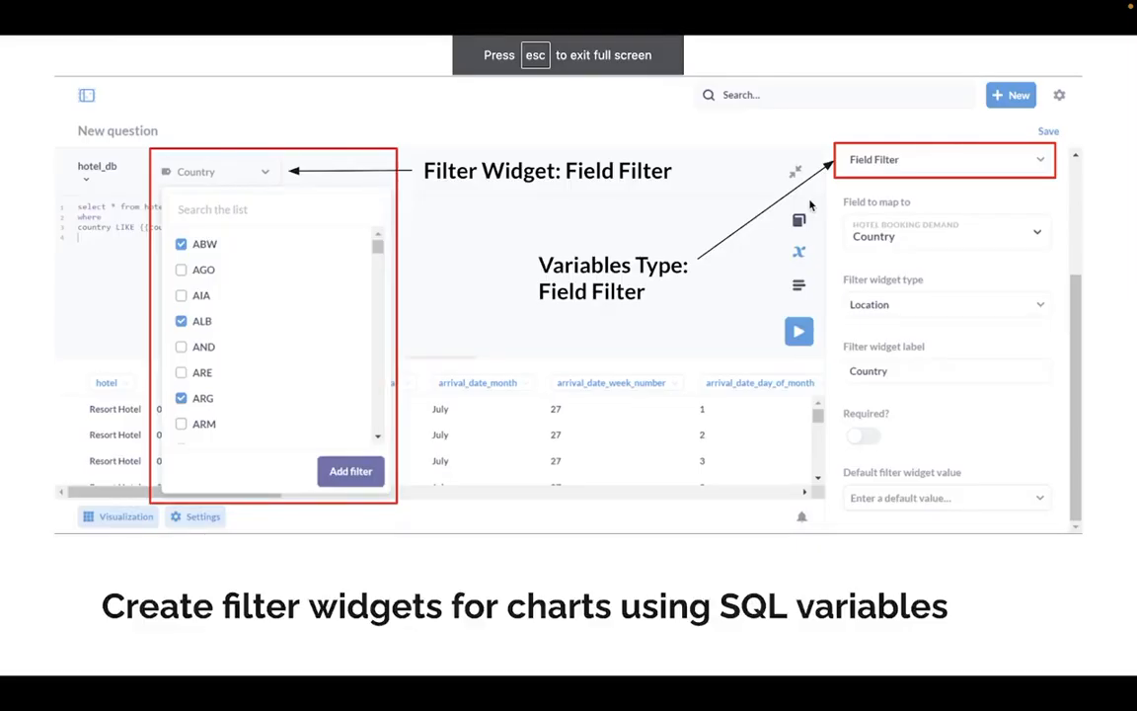
key(Right)
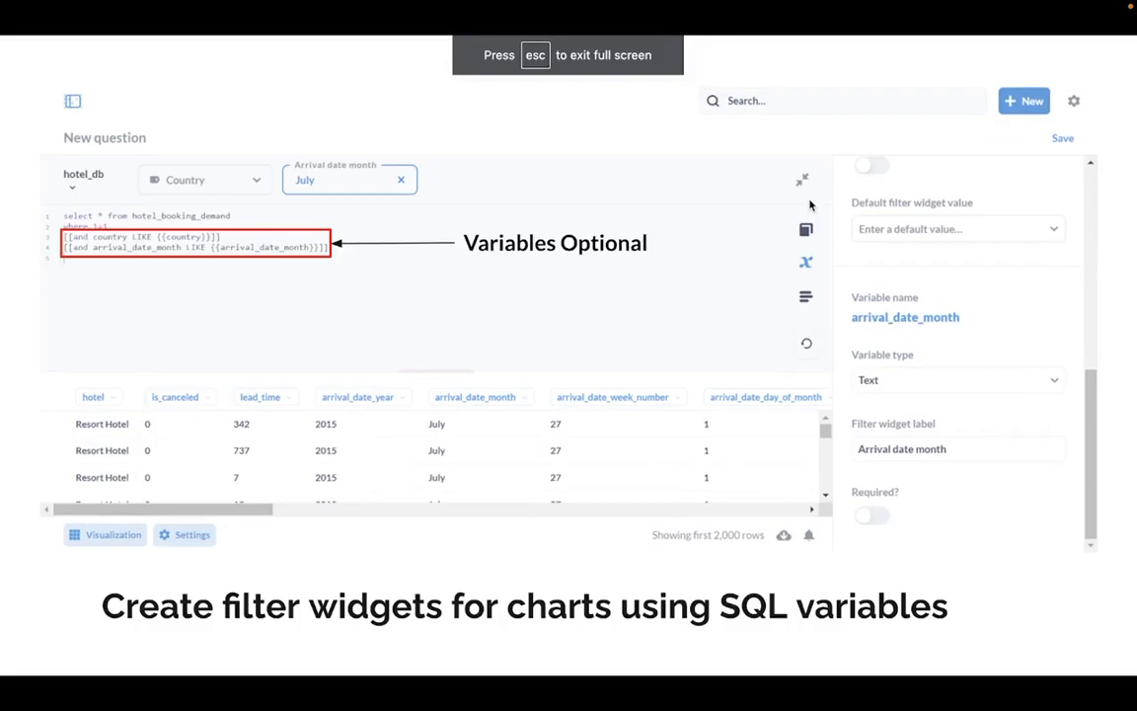